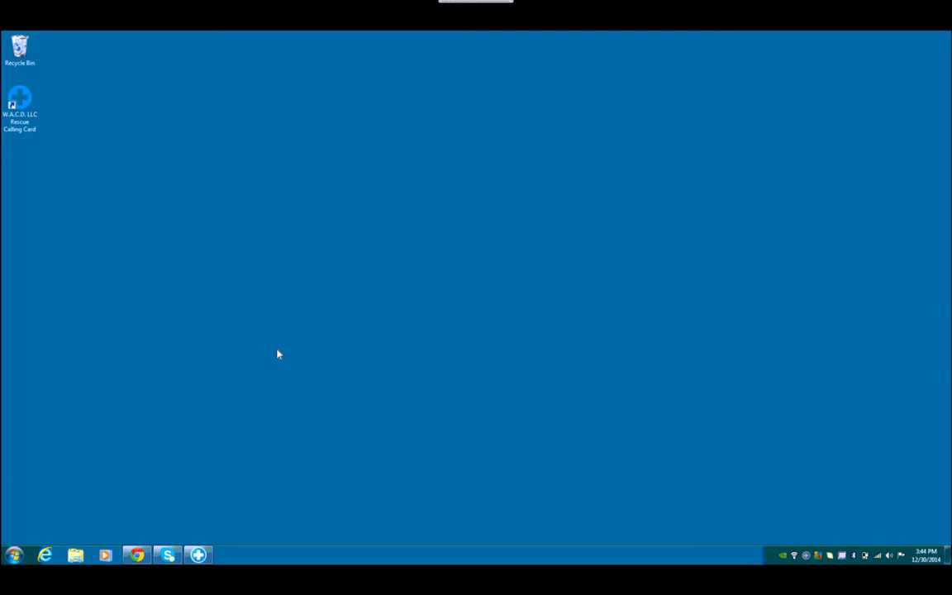
# Restore the partner portal, dismiss the session-expiry warning, and install the activation code for the customer
pyautogui.click(137, 554)
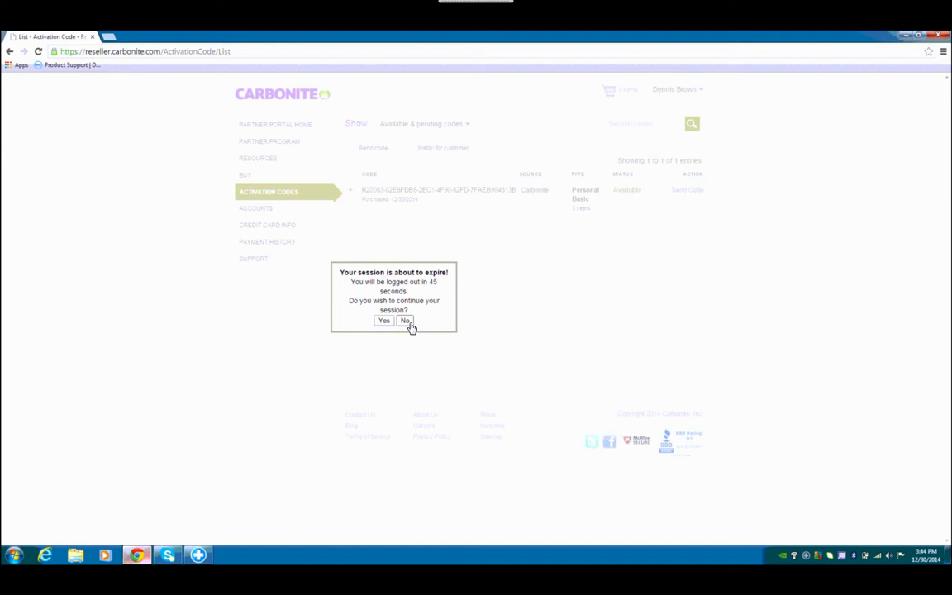
pyautogui.click(406, 320)
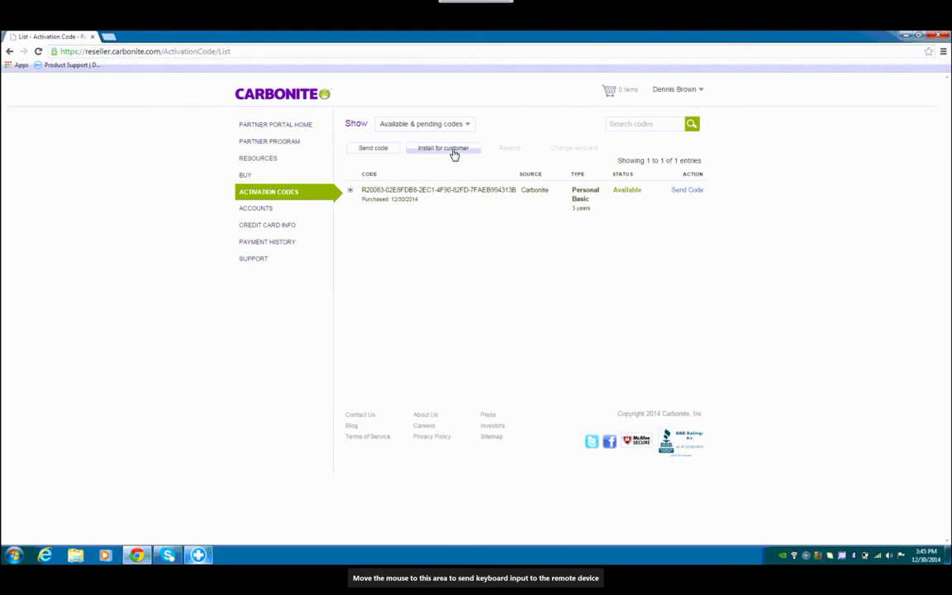
pyautogui.click(452, 154)
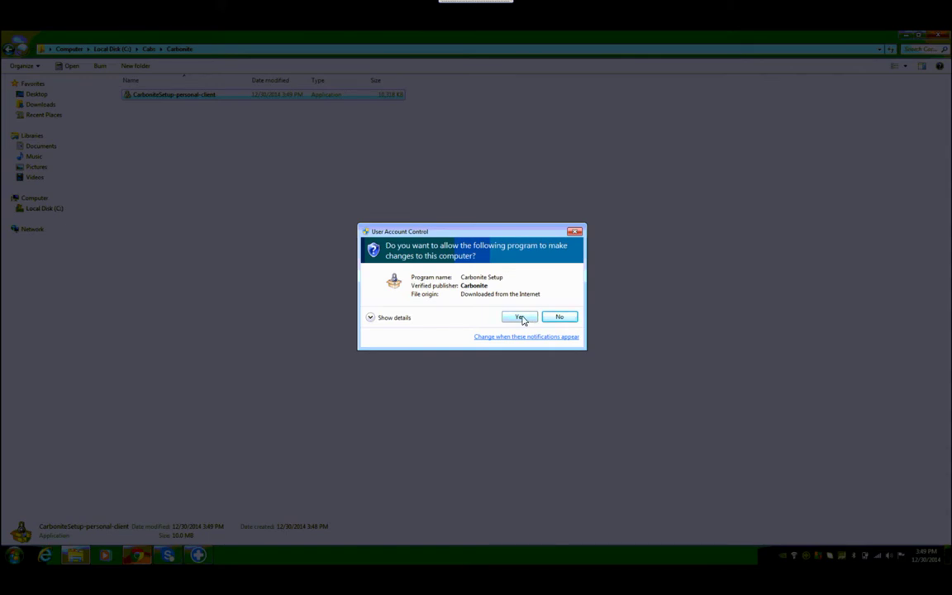
# Allow the Carbonite installer in User Account Control and accept the Terms of Service
pyautogui.click(519, 317)
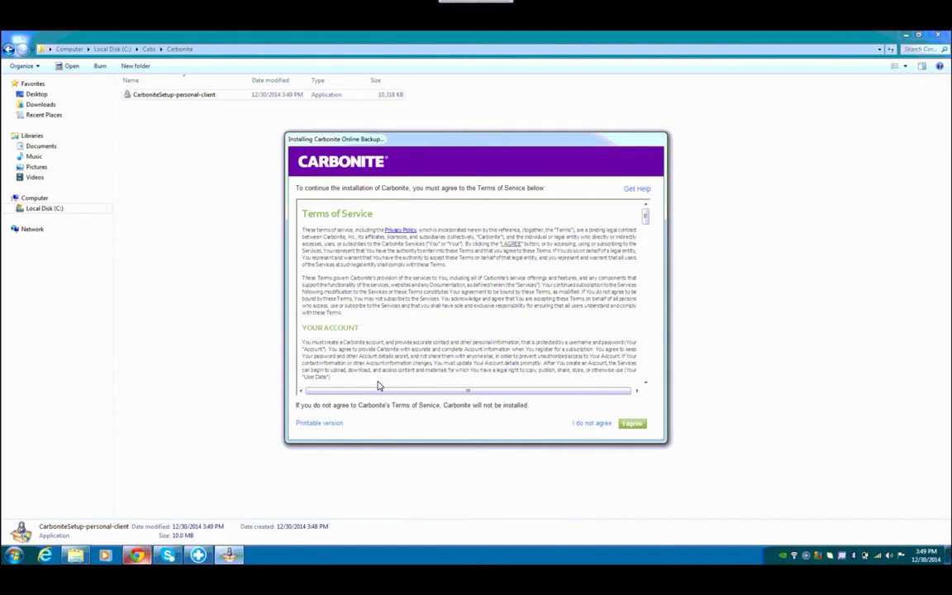
pyautogui.click(632, 427)
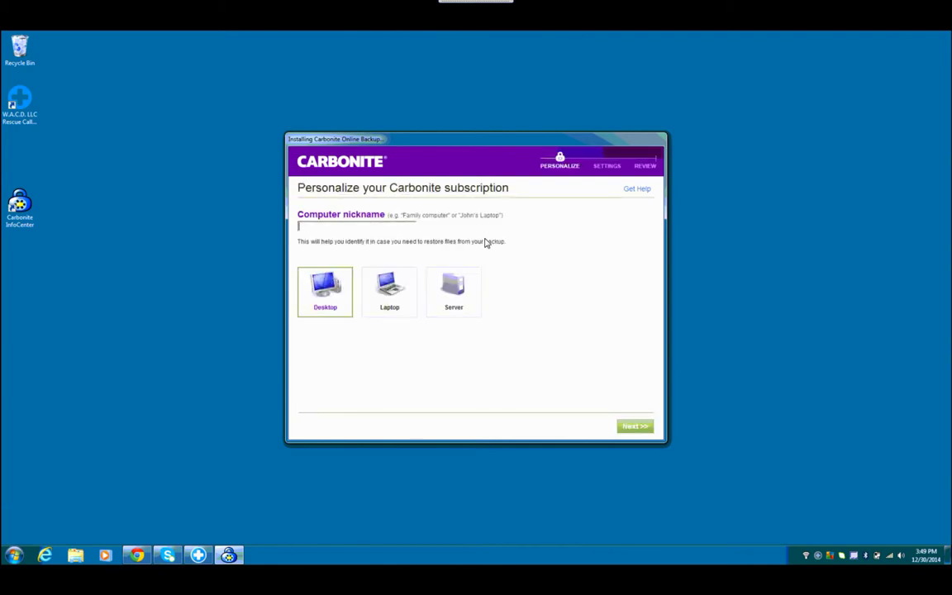
# Set the computer type to Laptop with nickname 'Dell Latitude' and continue
pyautogui.click(380, 293)
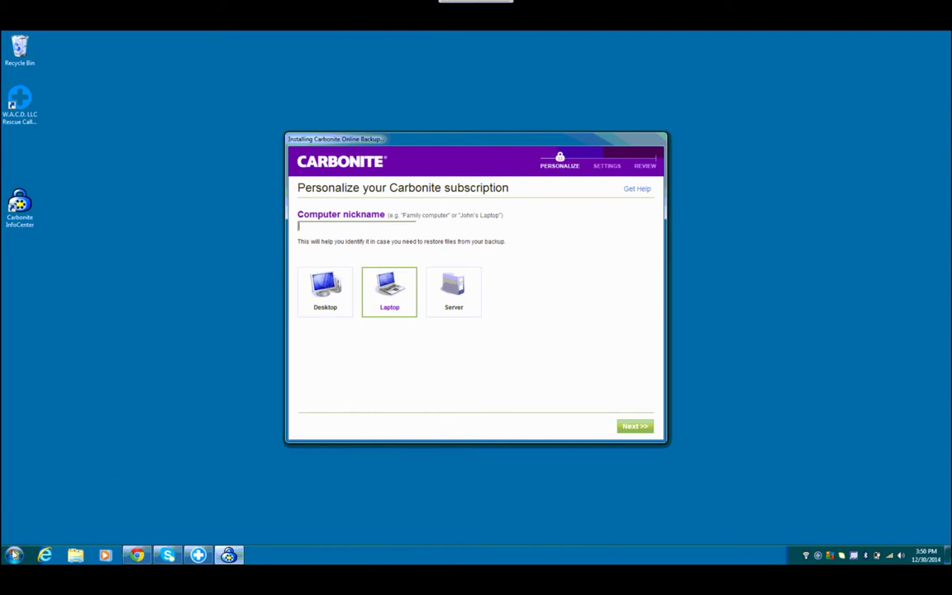
pyautogui.write('Dell Latitude')
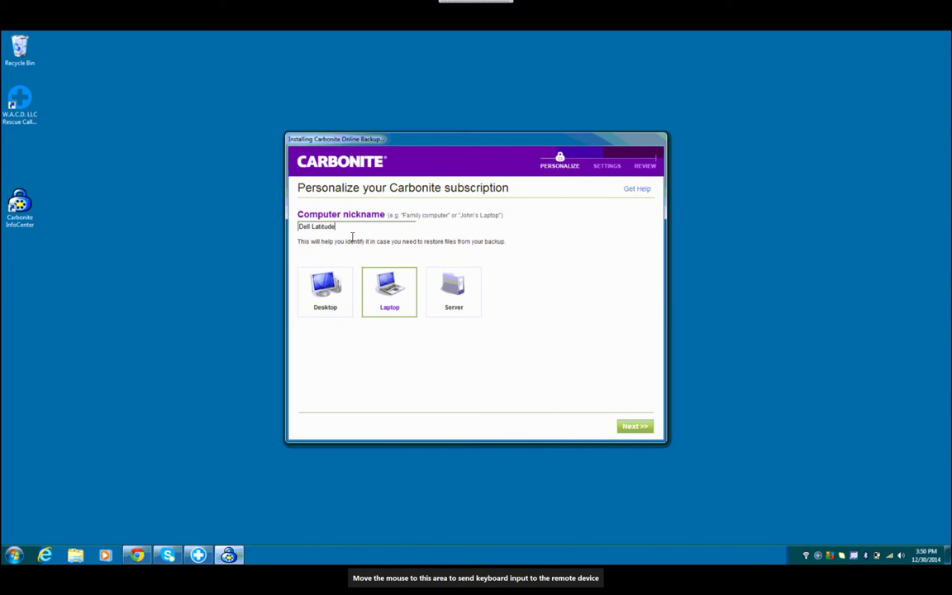
pyautogui.click(633, 427)
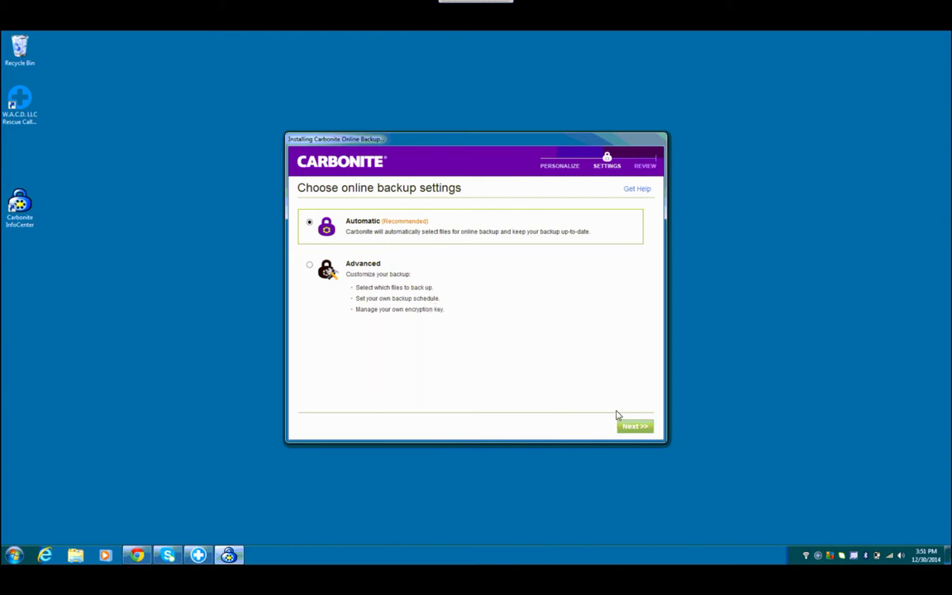
# Keep Automatic backup, pass the backup summary, and start the first backup
pyautogui.click(634, 426)
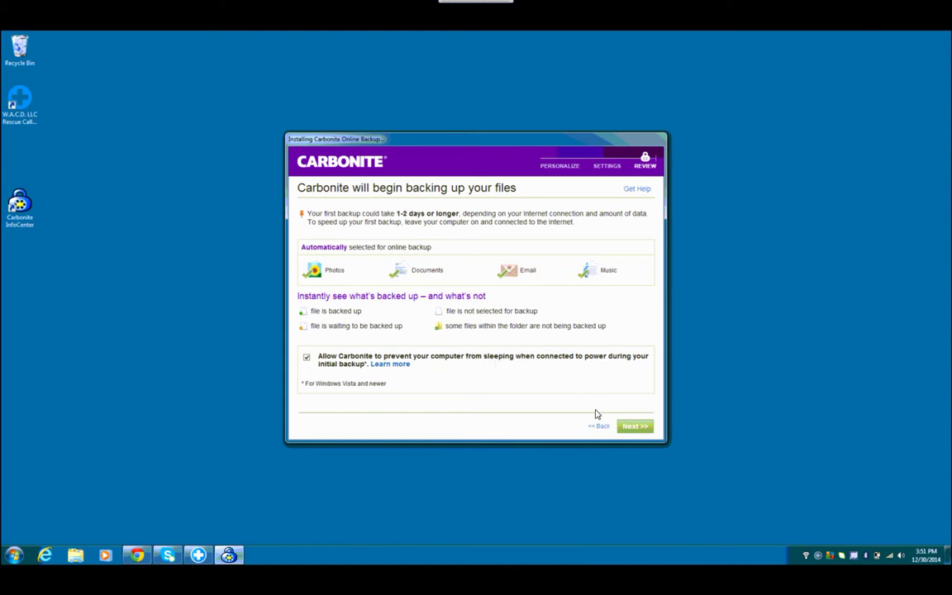
pyautogui.click(650, 431)
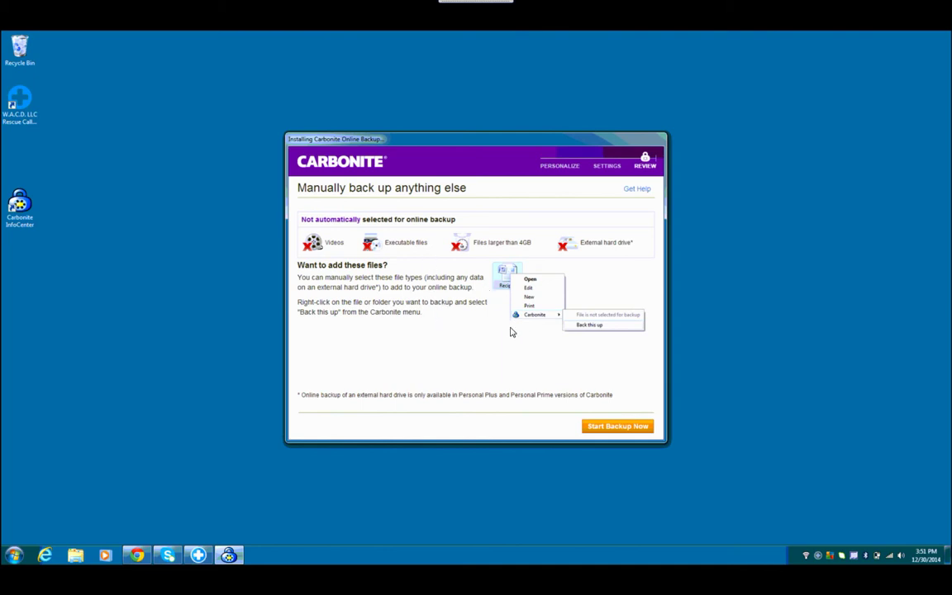
pyautogui.click(615, 431)
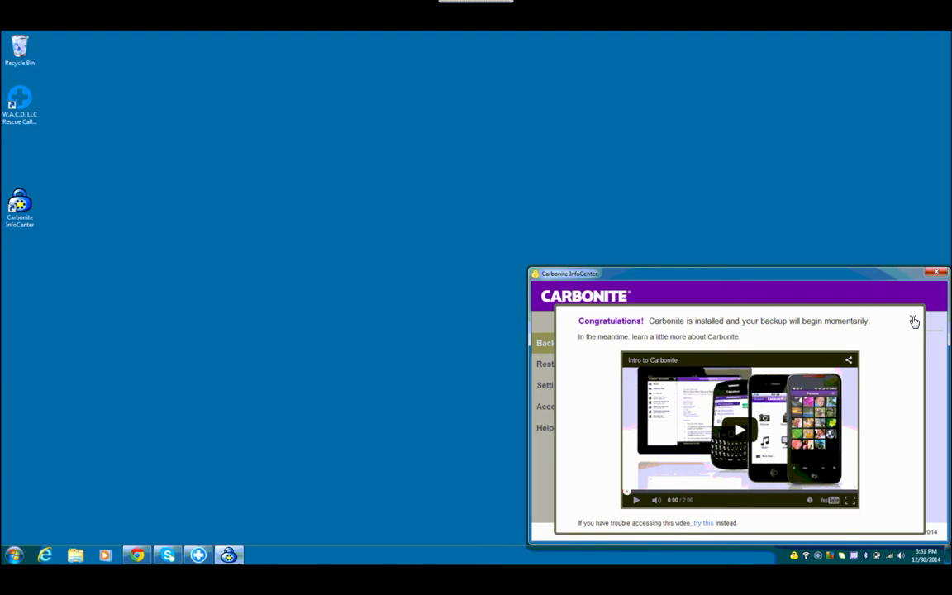
# Close the Congratulations video overlay in Carbonite InfoCenter
pyautogui.click(912, 321)
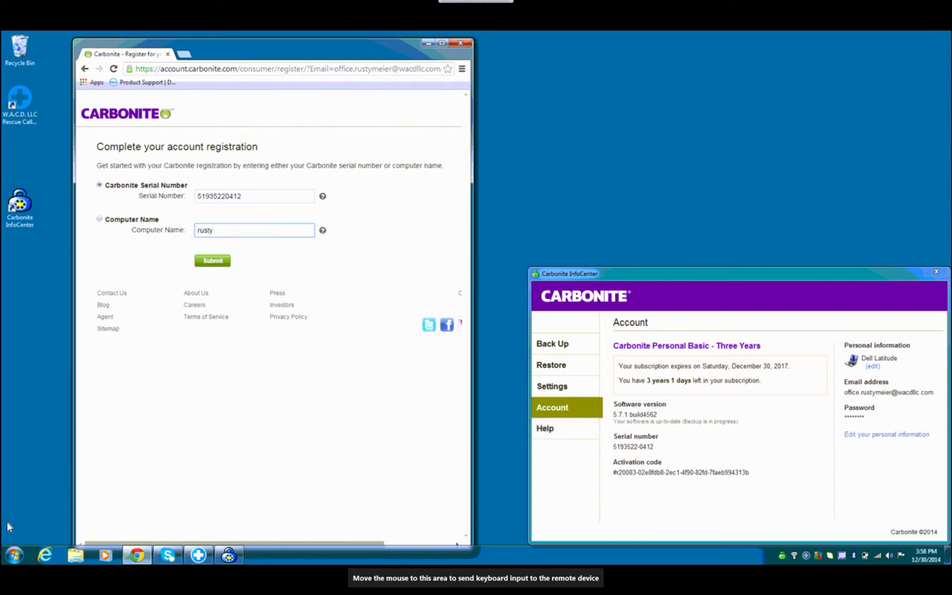
pyautogui.click(14, 554)
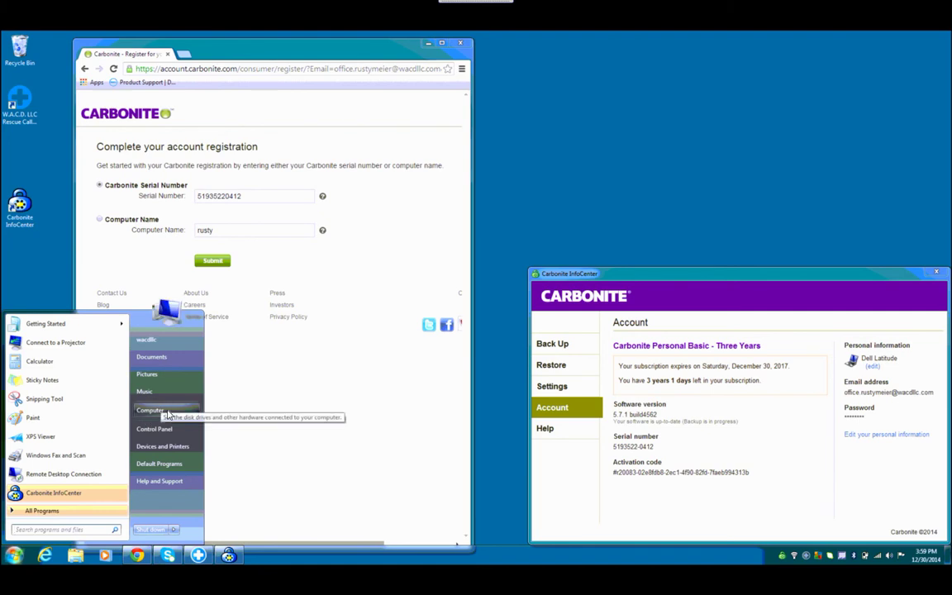
pyautogui.rightClick(167, 411)
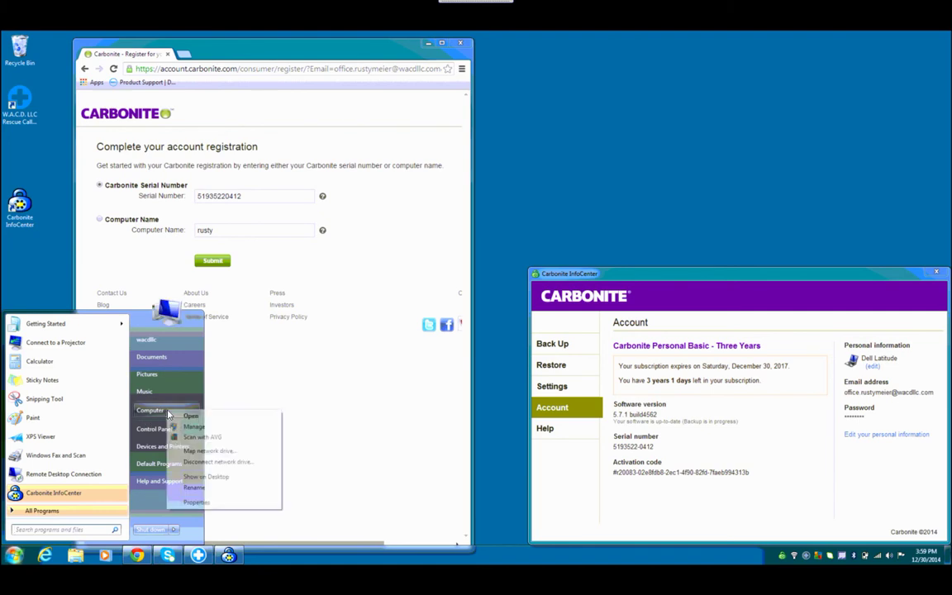
pyautogui.click(197, 502)
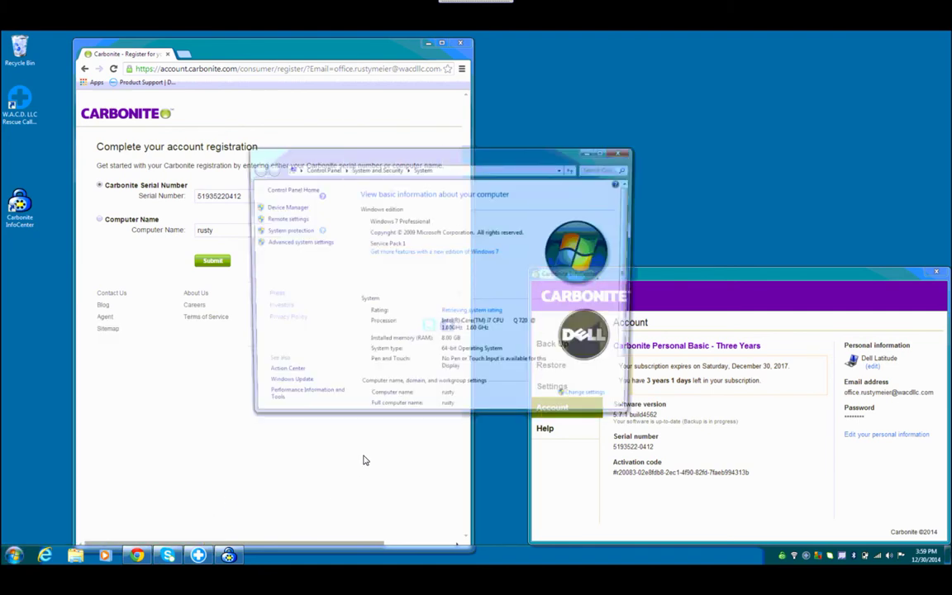
pyautogui.scroll(-2, 468, 403)
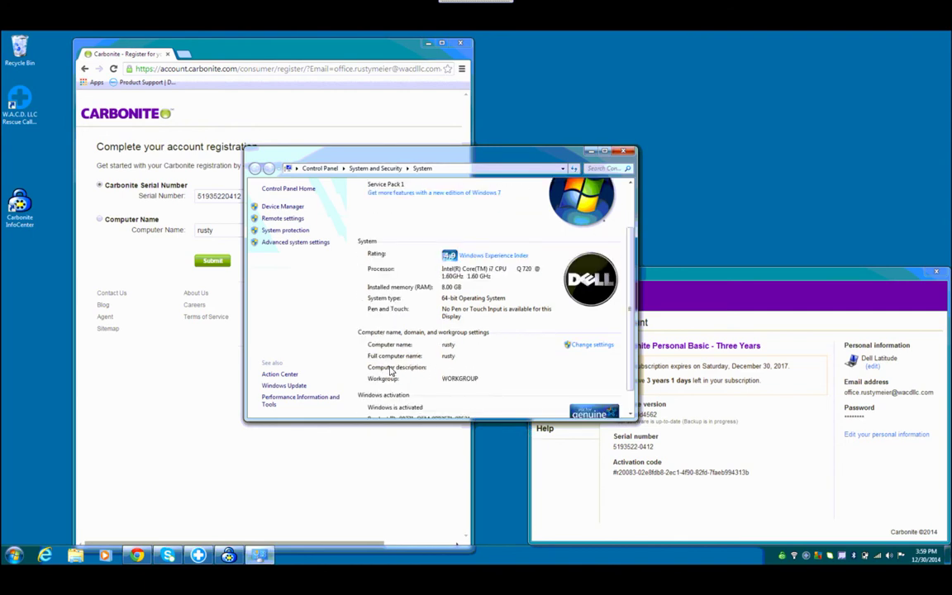
pyautogui.click(630, 151)
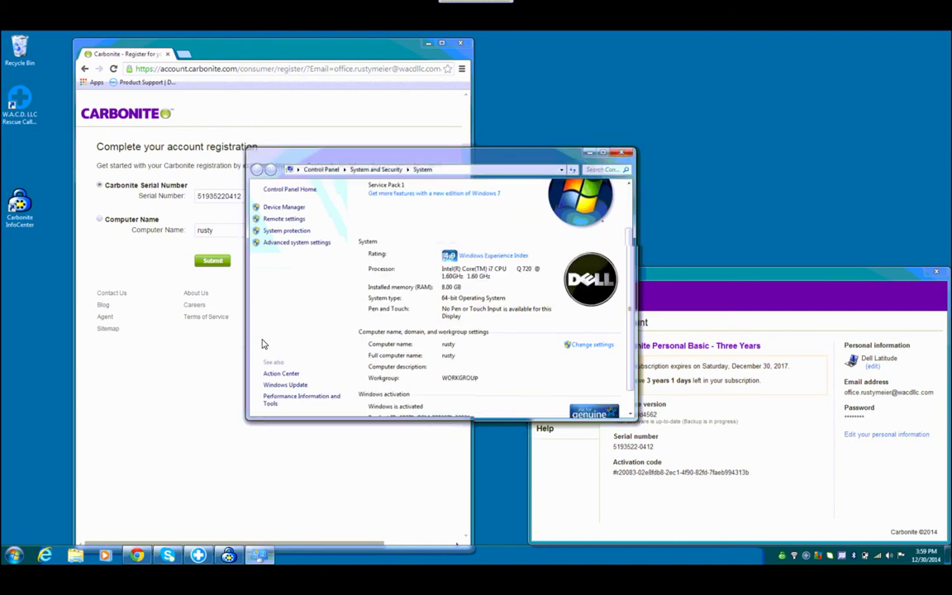
pyautogui.click(212, 261)
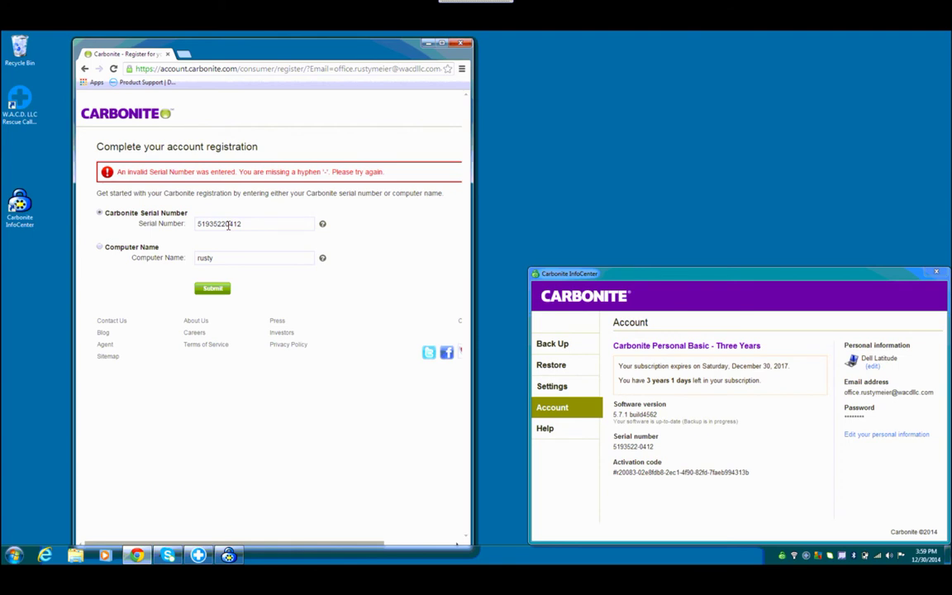
pyautogui.click(227, 224)
pyautogui.write('-')
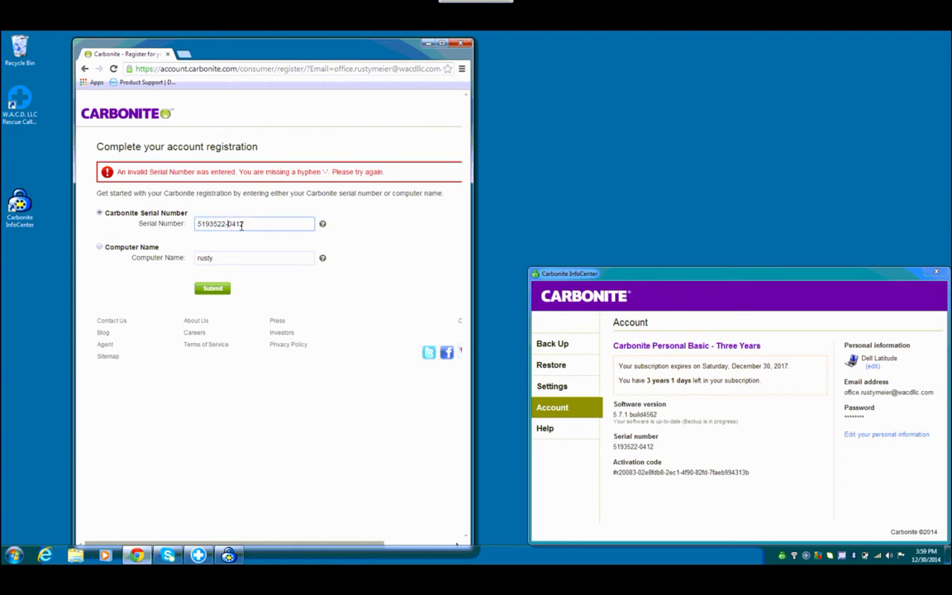
pyautogui.click(211, 290)
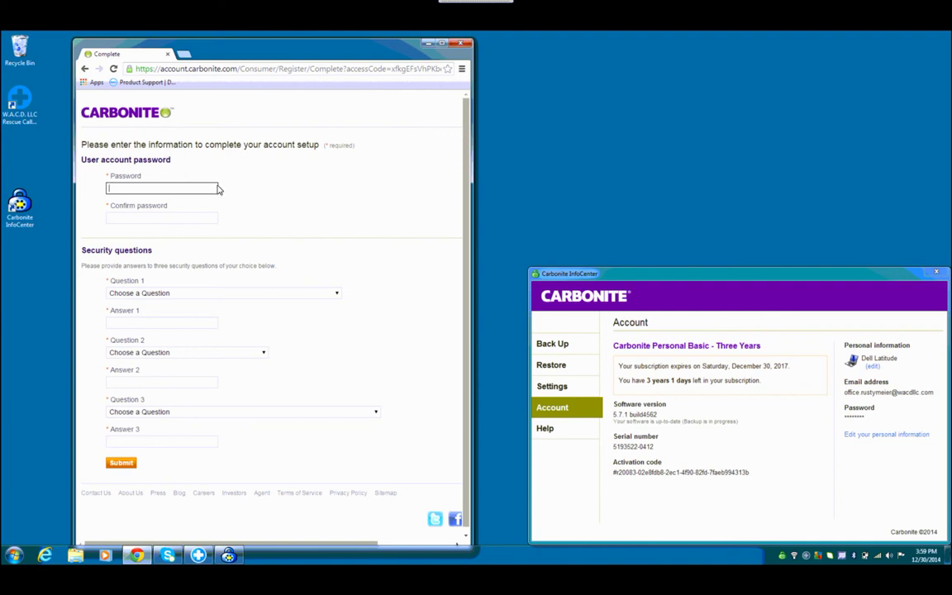
# Scroll the password and security-question form down and back up
pyautogui.scroll(-1, 241, 244)
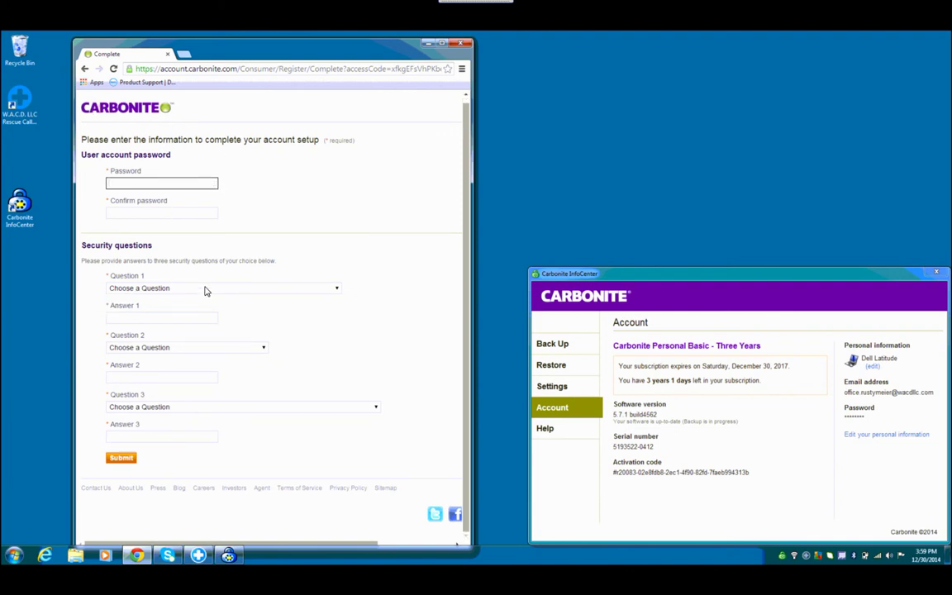
pyautogui.scroll(1, 210, 273)
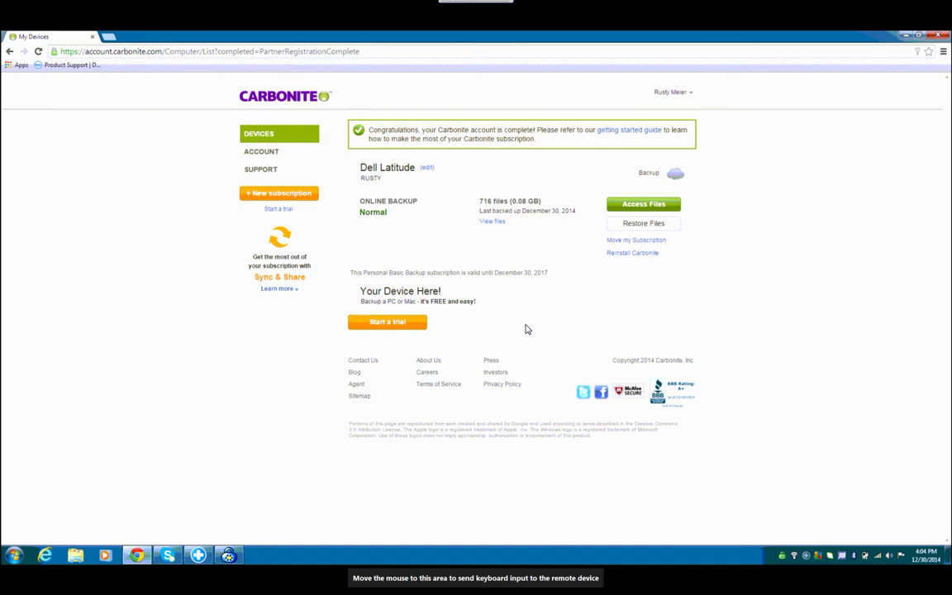
# Bring Carbonite InfoCenter forward and open its Back Up status page
pyautogui.click(229, 556)
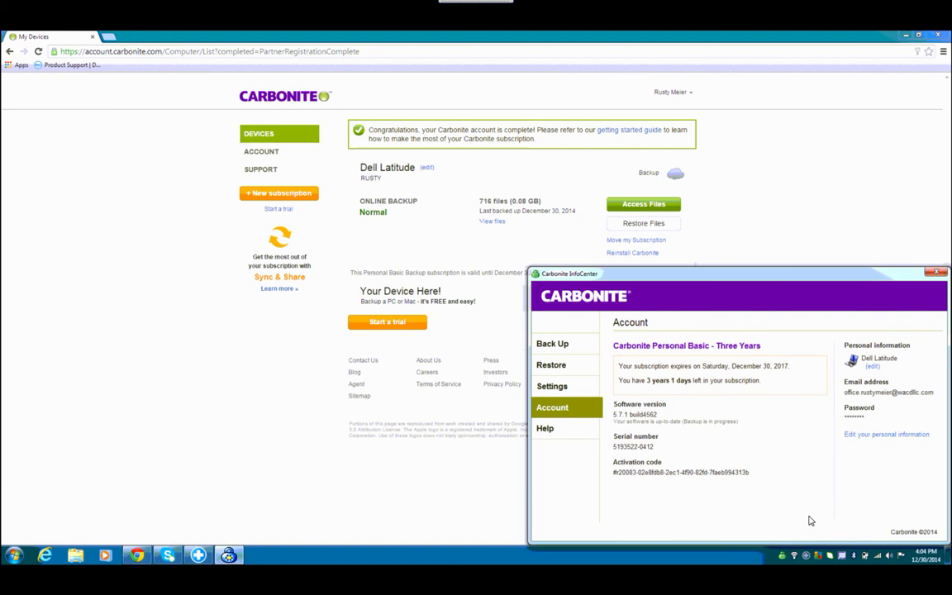
pyautogui.click(555, 343)
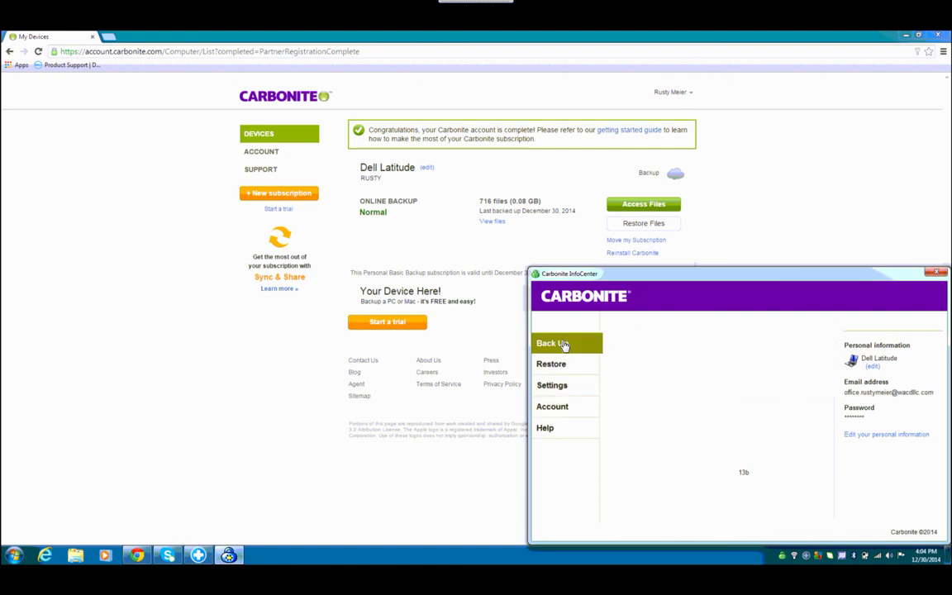